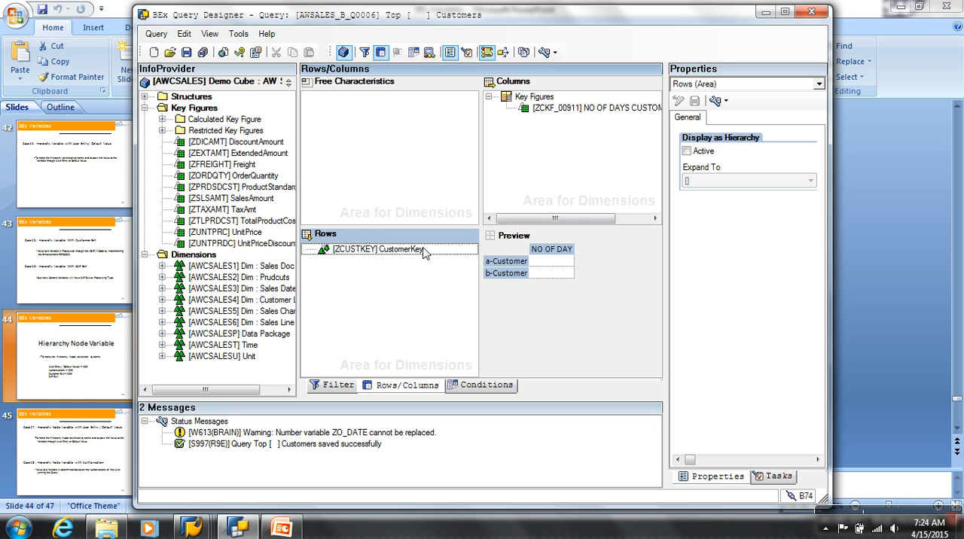
Assign the ZTEST_MANUAL hierarchy by name to the CustomerKey characteristic in the rows and save the query
click(413, 255)
click(758, 133)
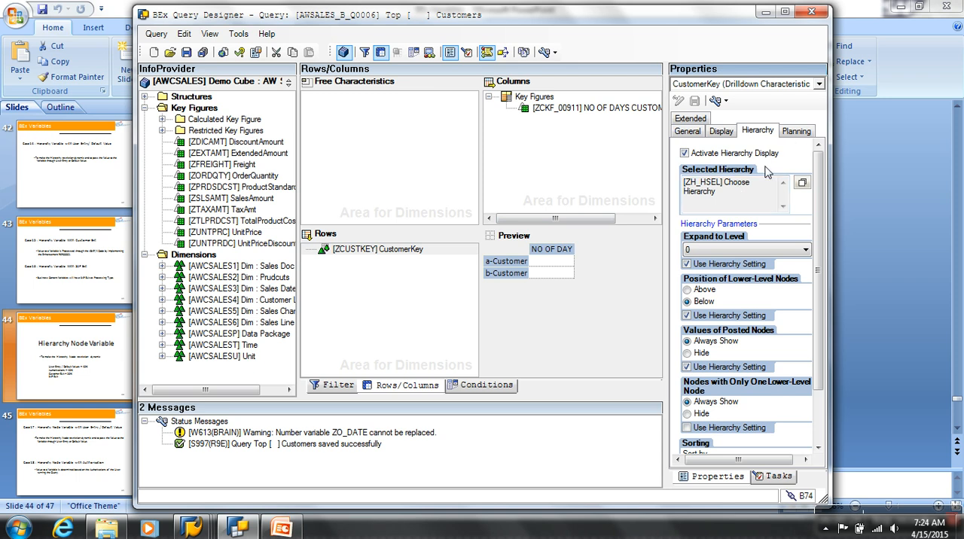
click(801, 183)
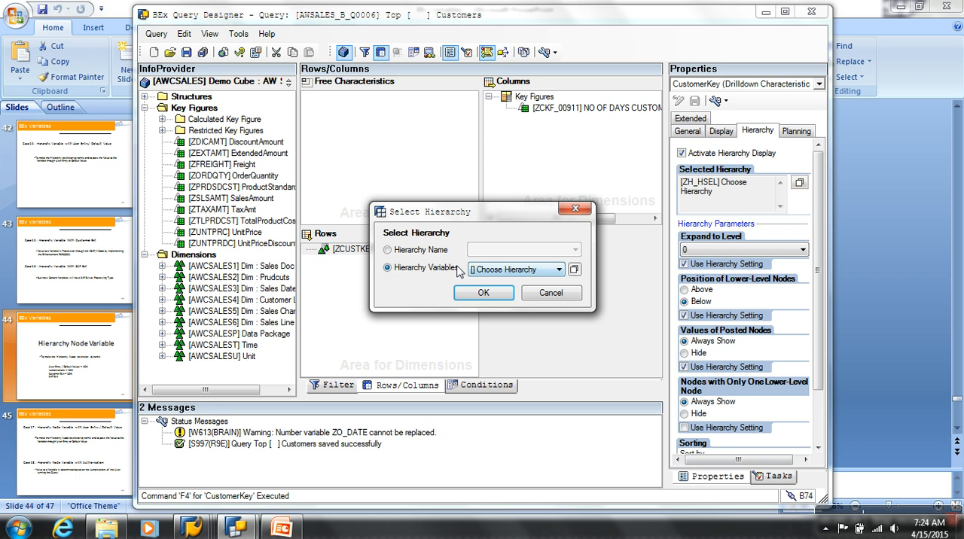
click(440, 251)
click(543, 252)
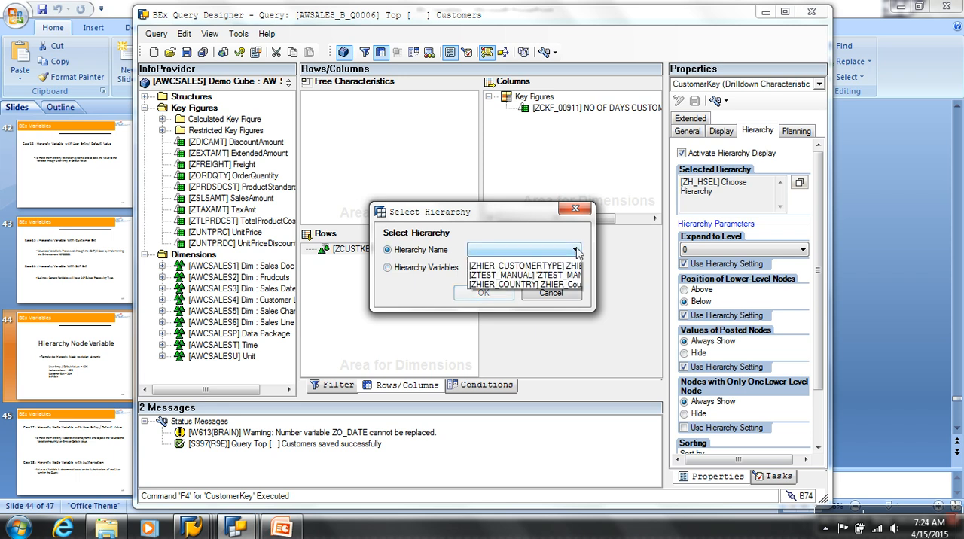
click(540, 281)
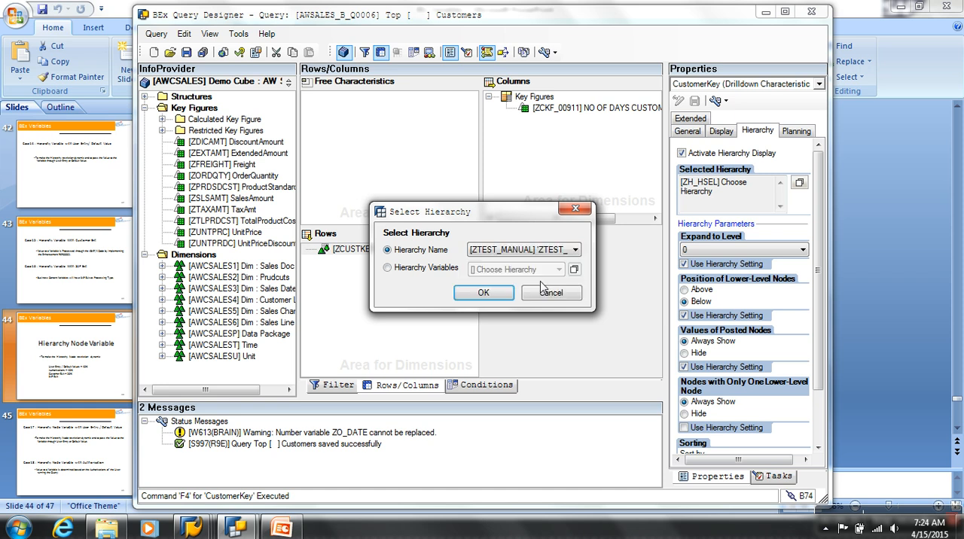
click(483, 293)
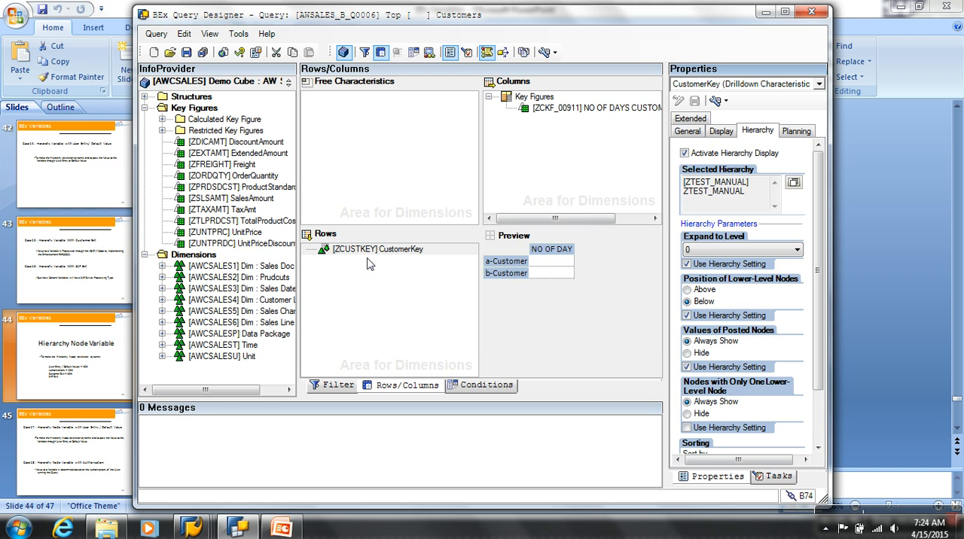
click(186, 52)
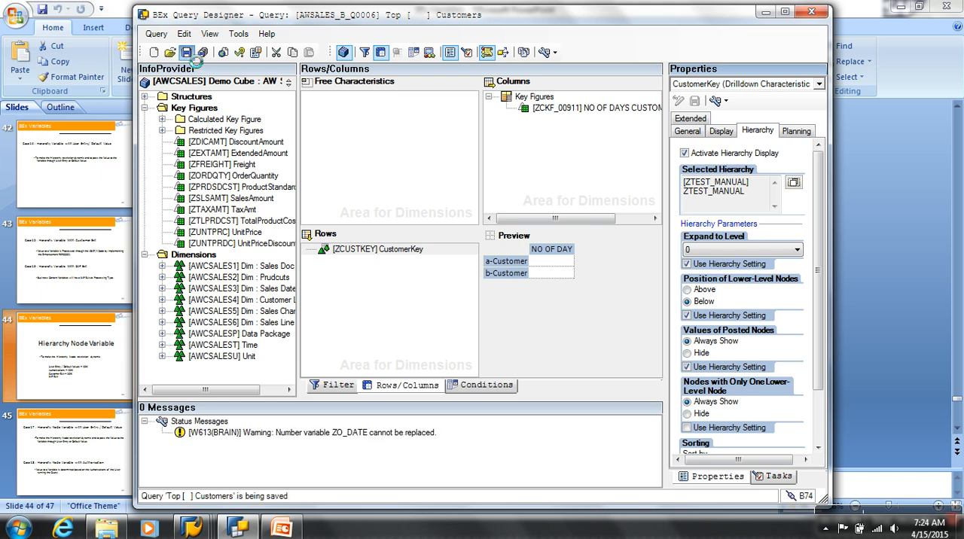
Switch to the SAP Query window and rerun the Top [ ] Customers query to view the CustomerKey hierarchy nodes
mouse_move(194, 527)
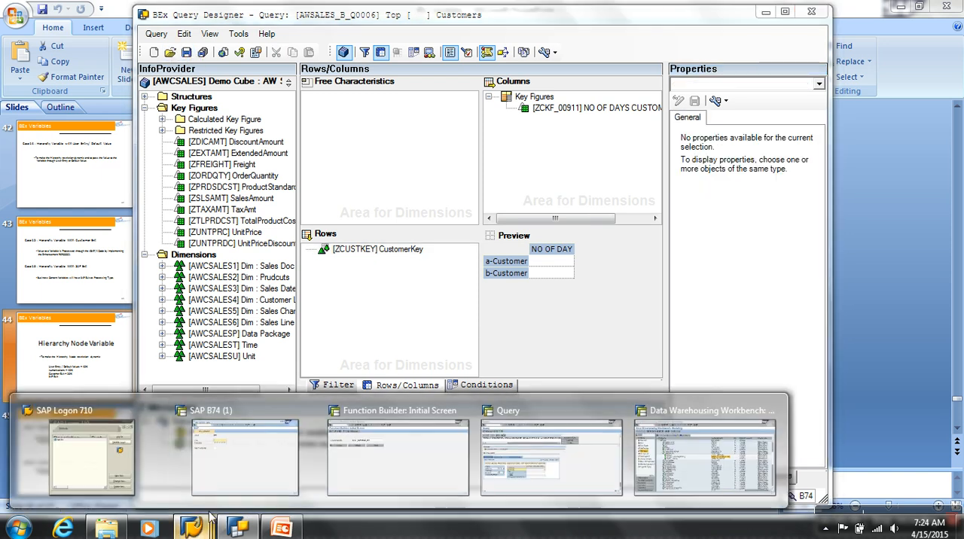
click(515, 485)
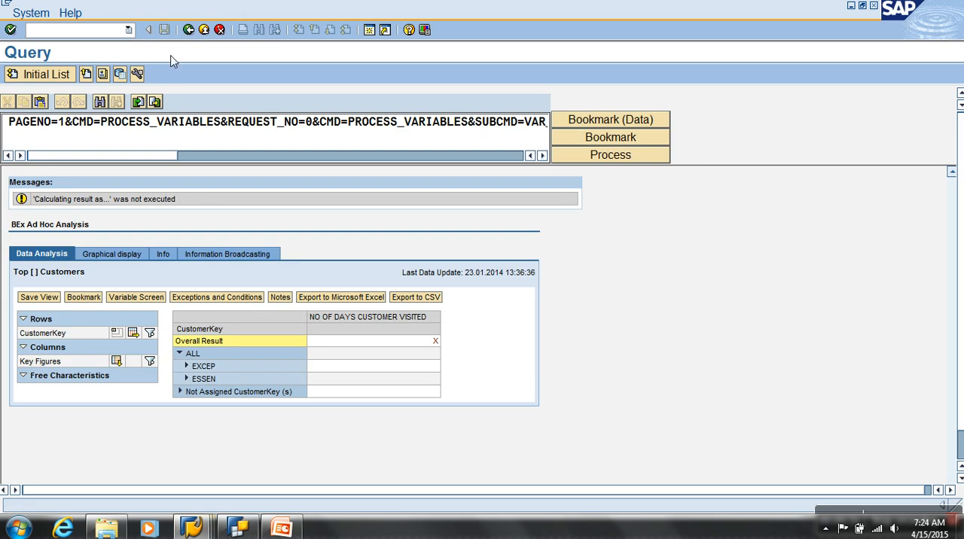
click(189, 29)
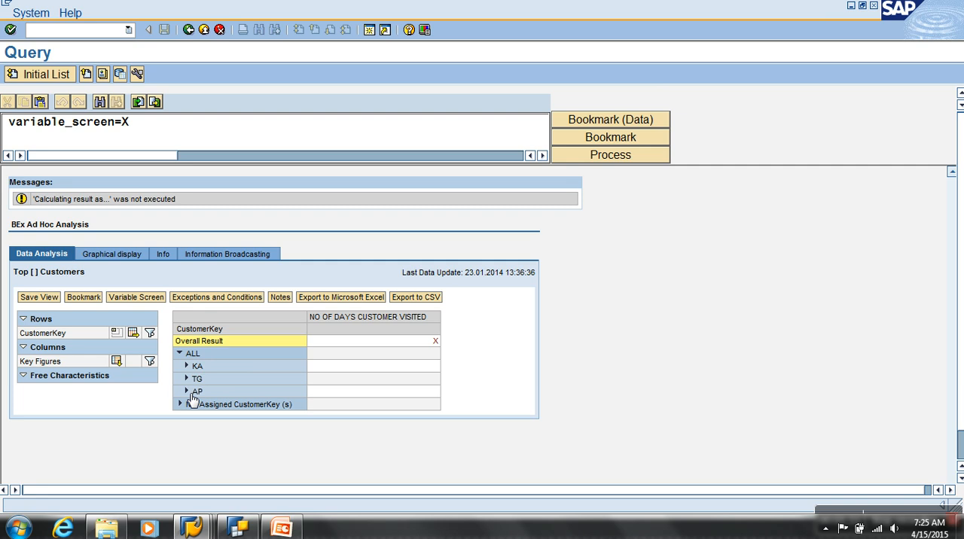
Return to the BEx Query Designer, open the restriction of CustomerKey under the filter's default values, and show its variables
click(238, 527)
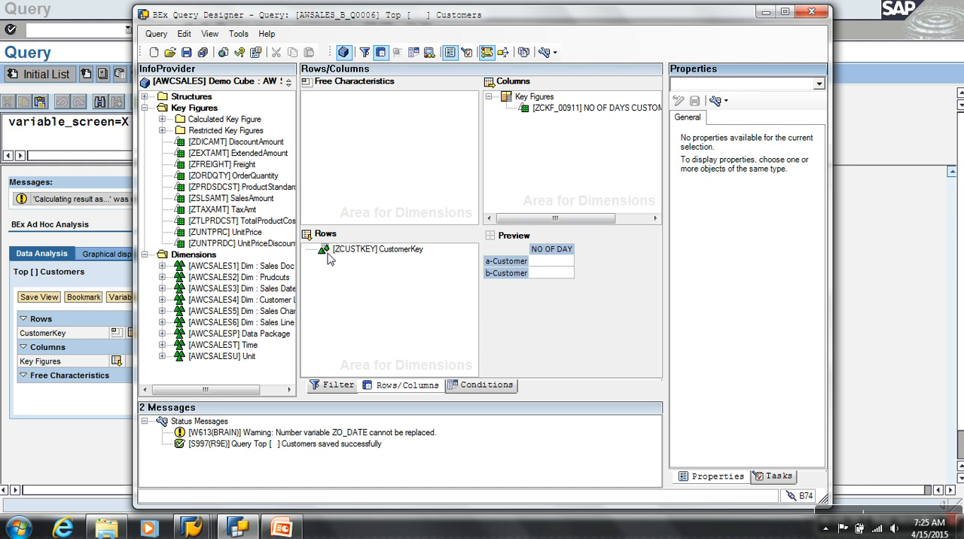
click(335, 384)
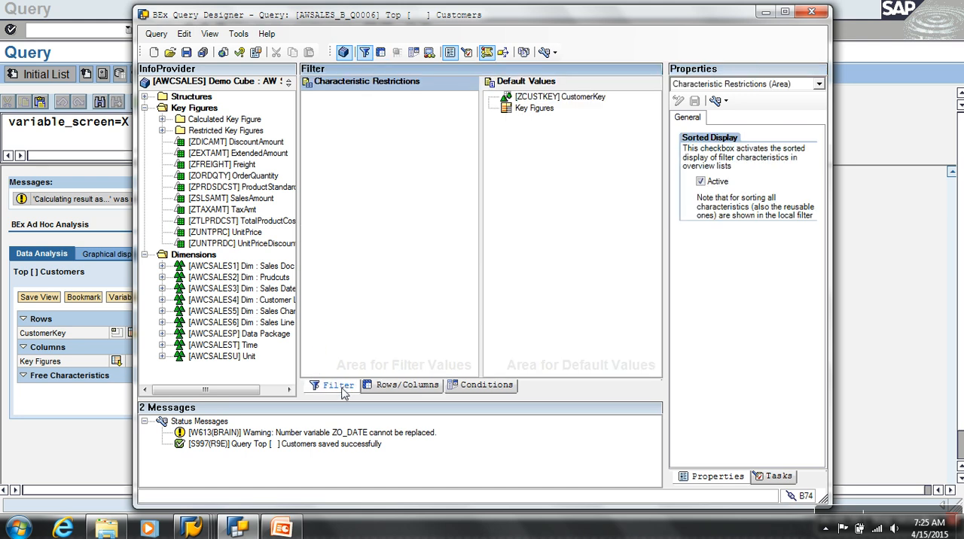
right_click(548, 98)
click(580, 106)
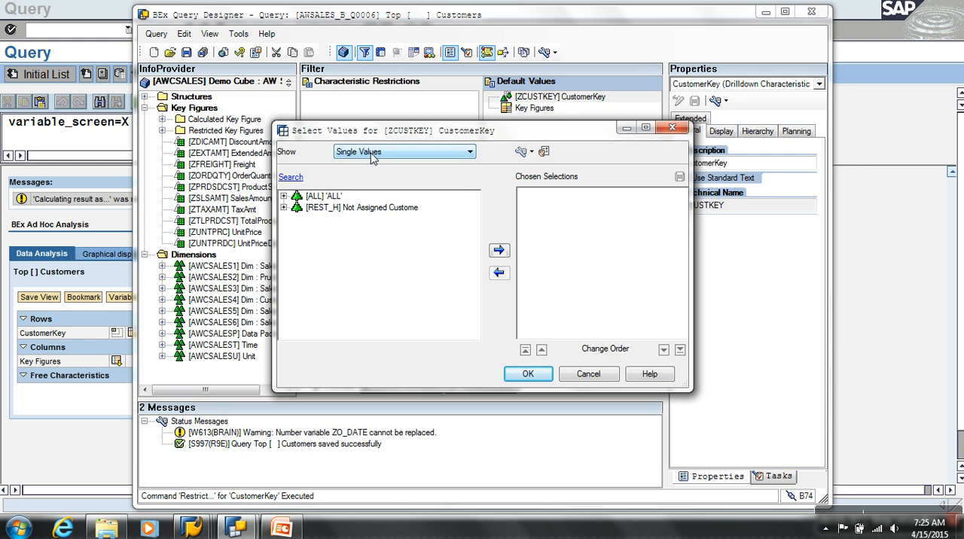
click(371, 153)
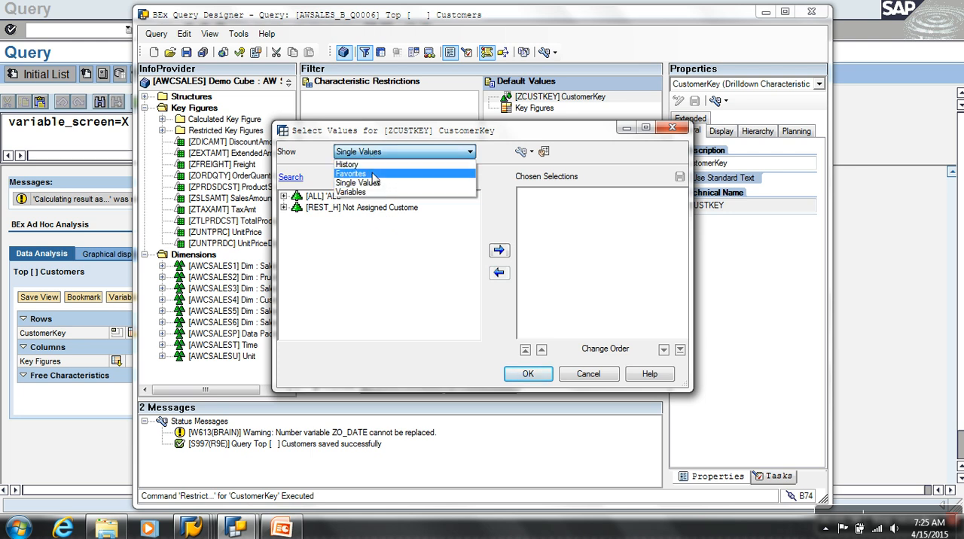
click(367, 192)
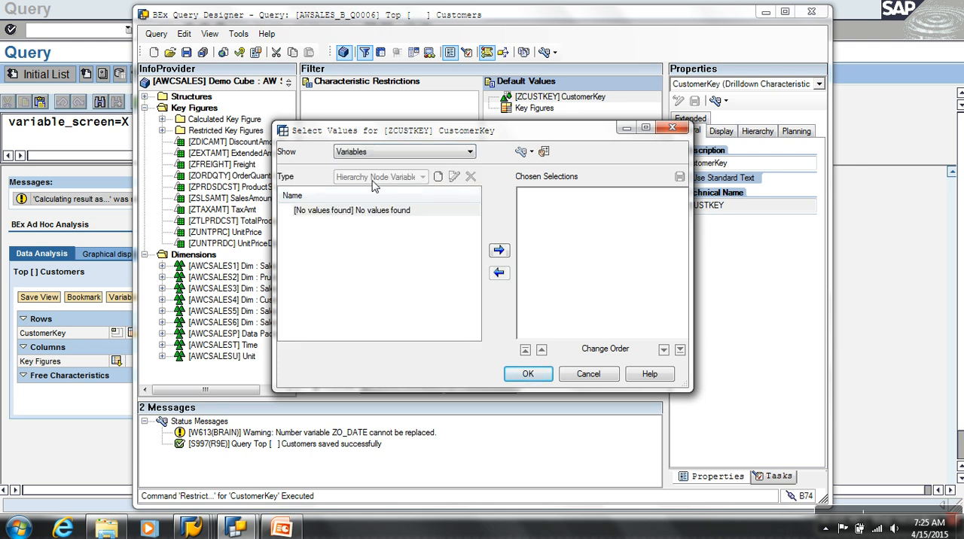
Create a new hierarchy node variable for CustomerKey and begin its description with Z
click(437, 178)
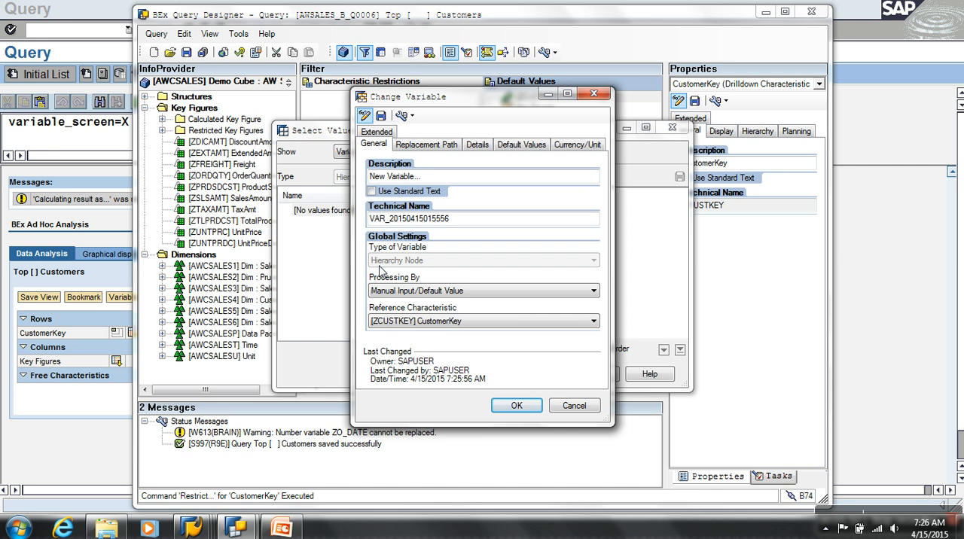
click(563, 405)
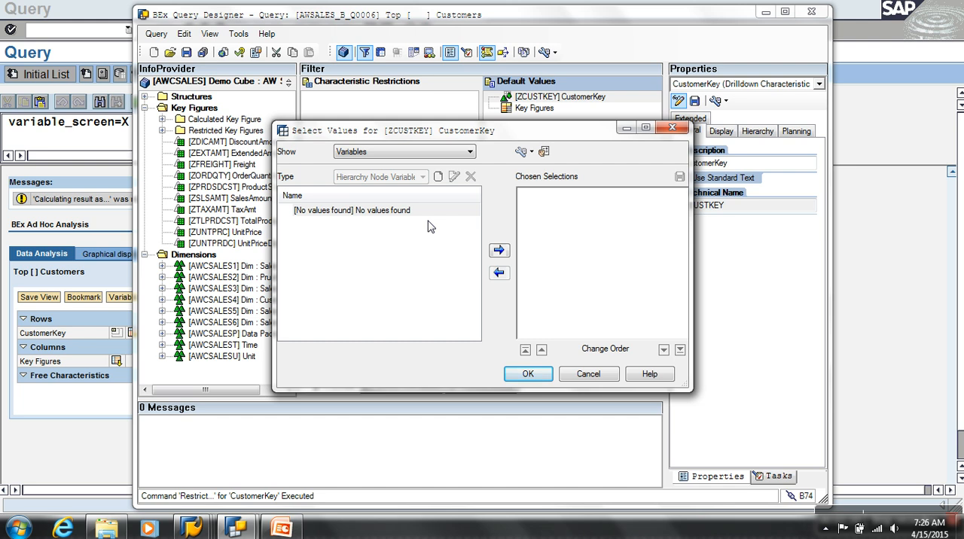
click(438, 176)
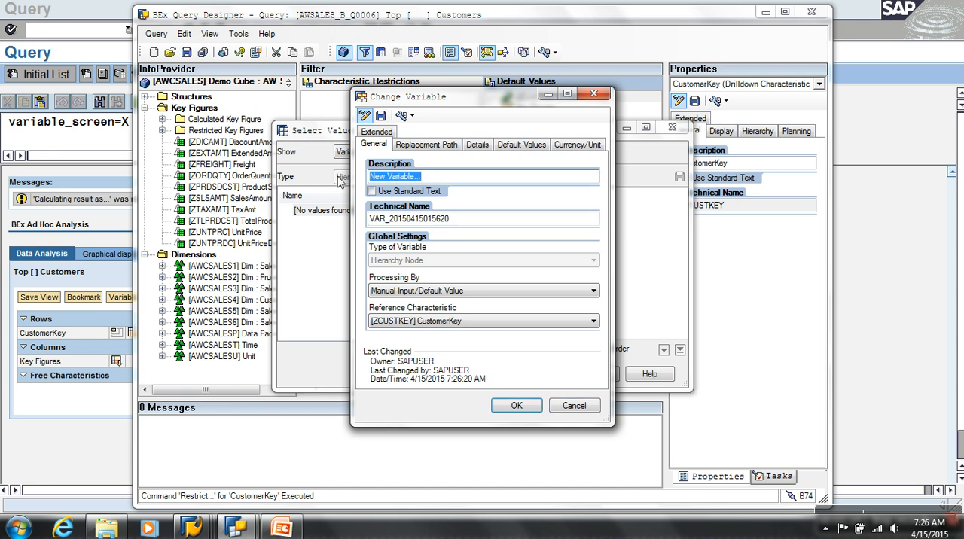
text(Z)
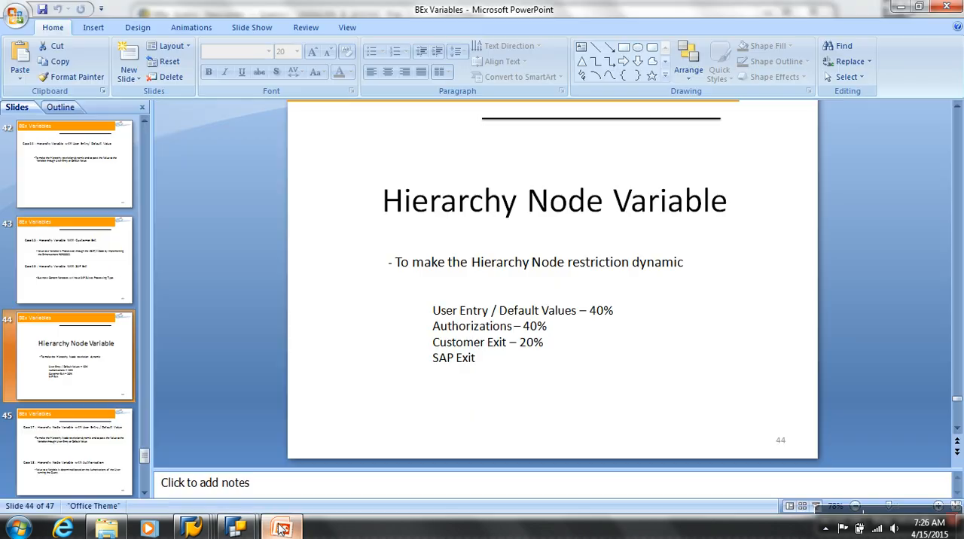
Switch to PowerPoint and review the processing types listed on the Hierarchy Node Variable slide
click(283, 527)
click(491, 362)
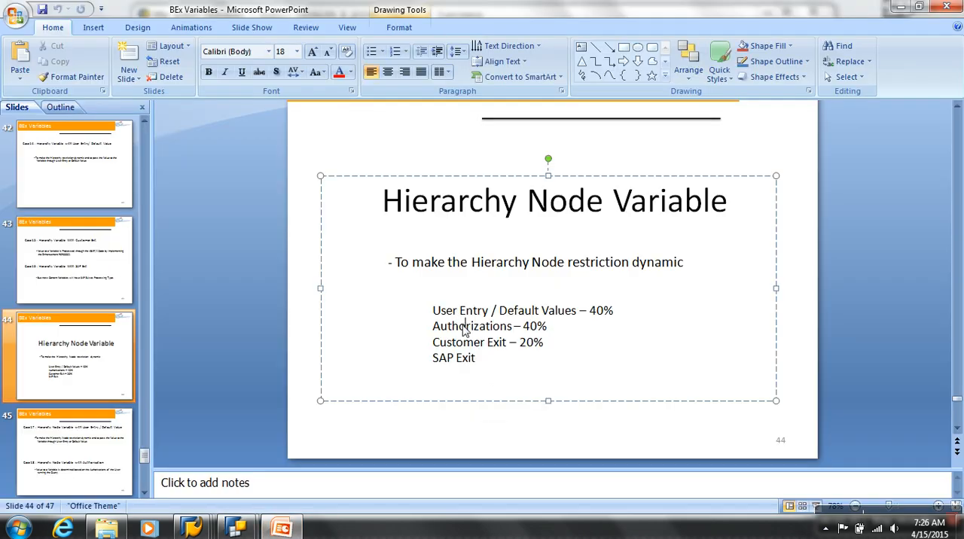
click(463, 342)
click(456, 358)
drag(433, 311, 614, 314)
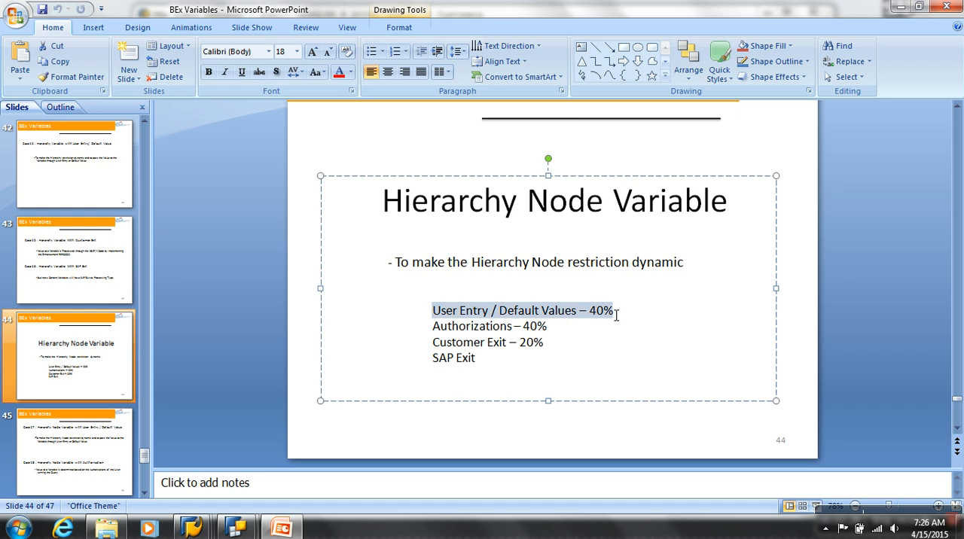
drag(432, 327, 548, 335)
drag(432, 343, 520, 347)
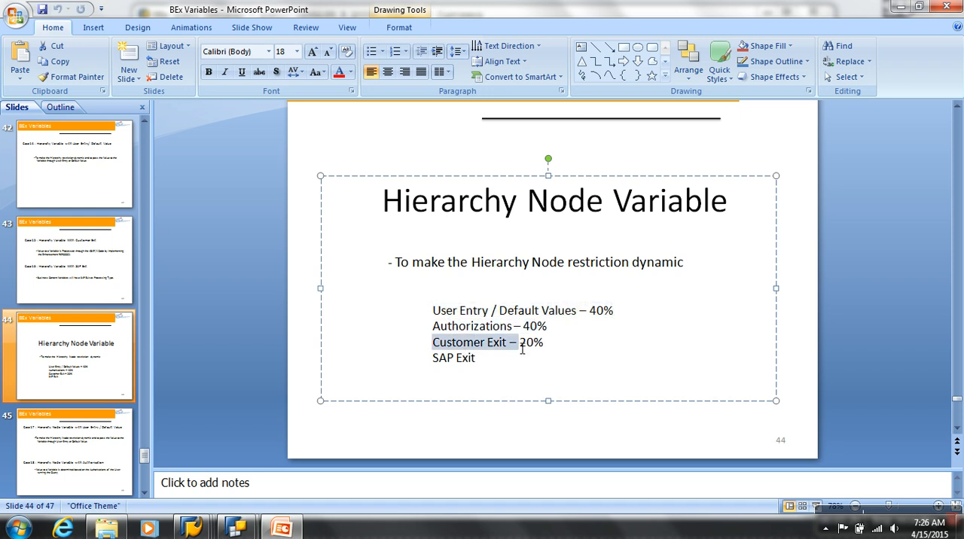
drag(433, 359, 489, 368)
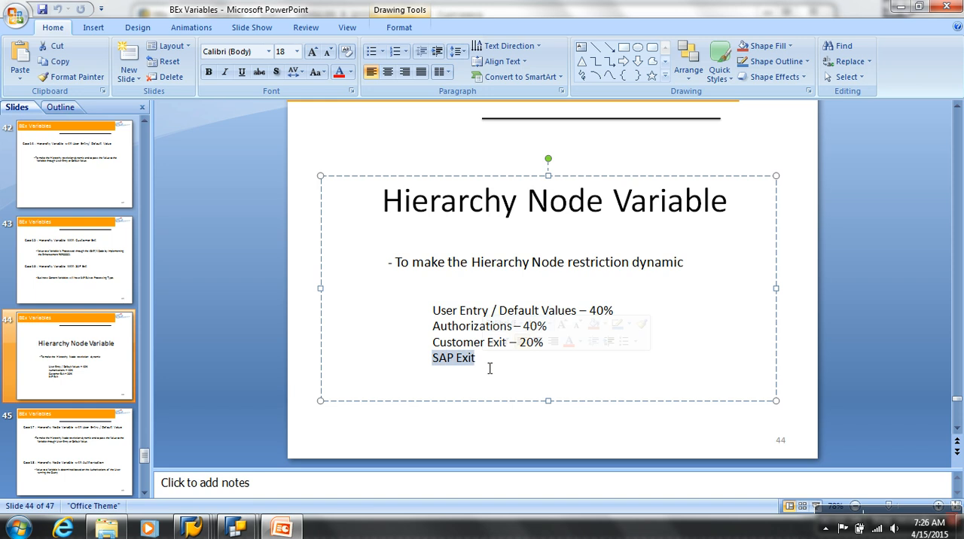
click(694, 311)
click(637, 314)
click(623, 331)
click(637, 314)
click(592, 329)
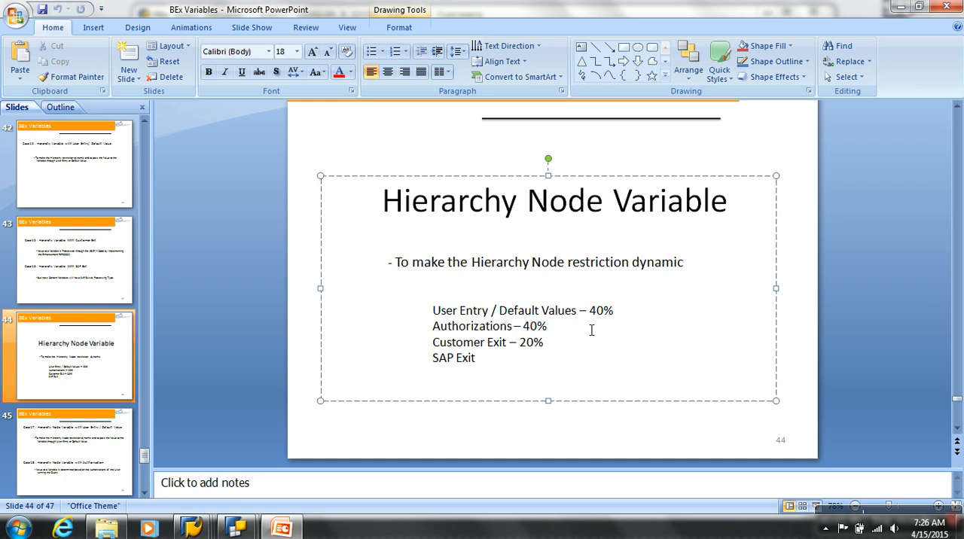
click(454, 315)
click(453, 324)
Return to the BEx Query Designer and set the new variable's technical name to ZHN_UE1
click(290, 531)
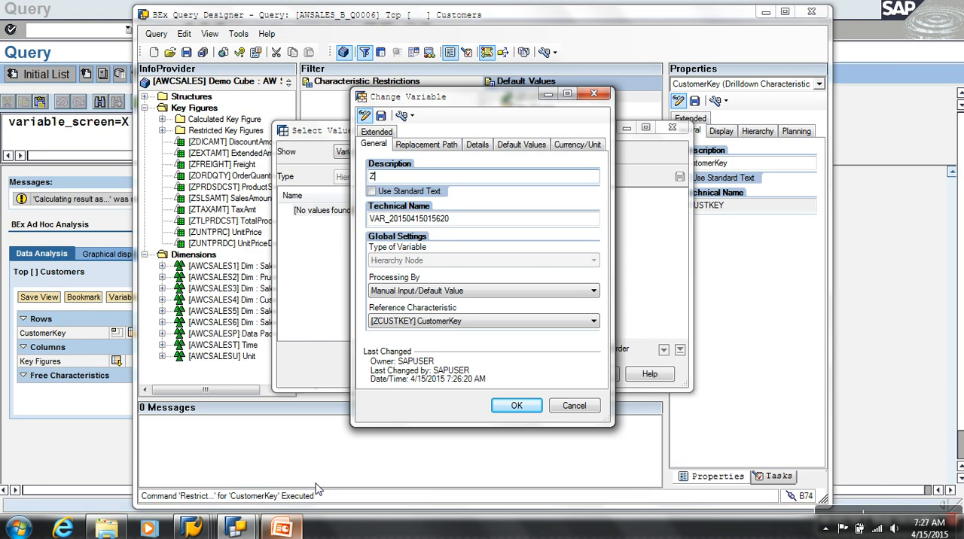
click(389, 179)
text(ZHN_UE1)
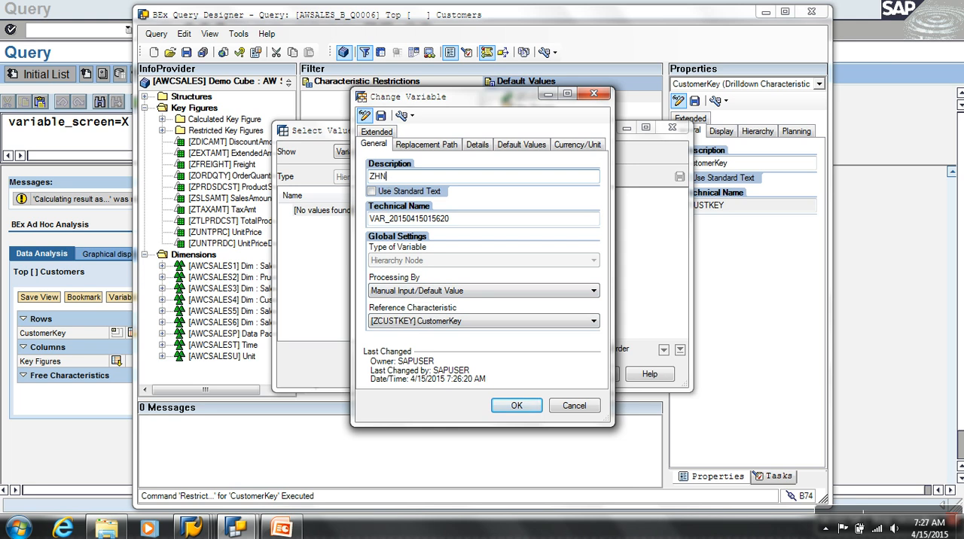
key(Tab)
key(Tab)
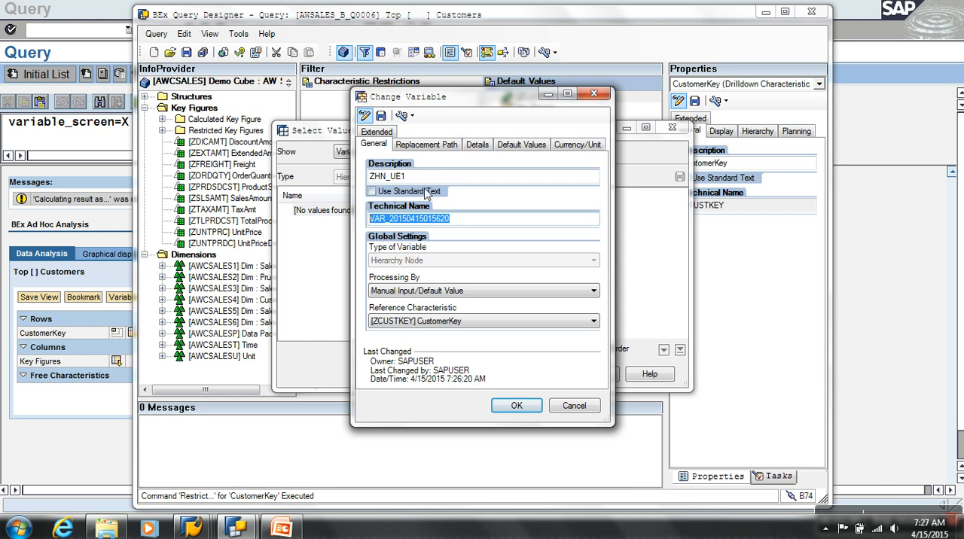
key(shift+Tab)
key(shift+Tab)
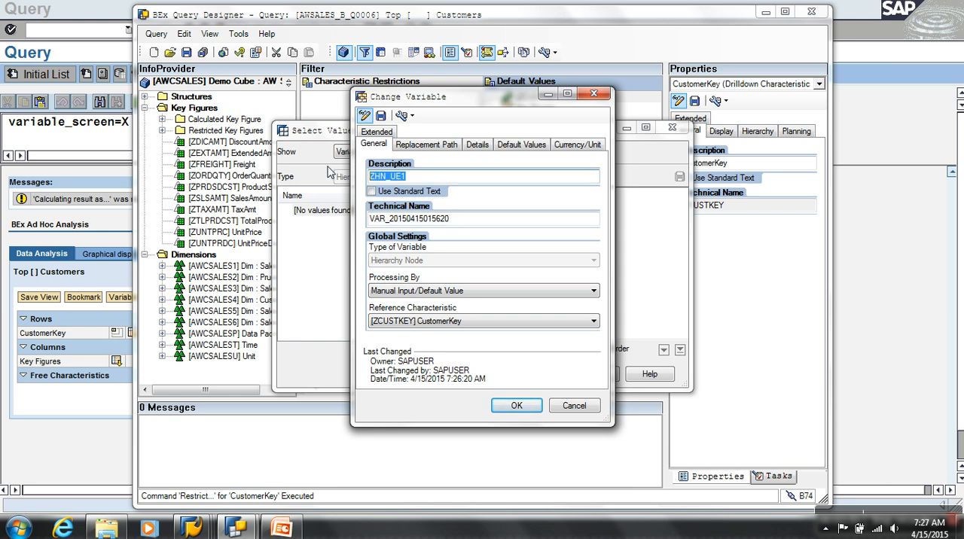
key(ctrl+x)
drag(468, 222, 314, 222)
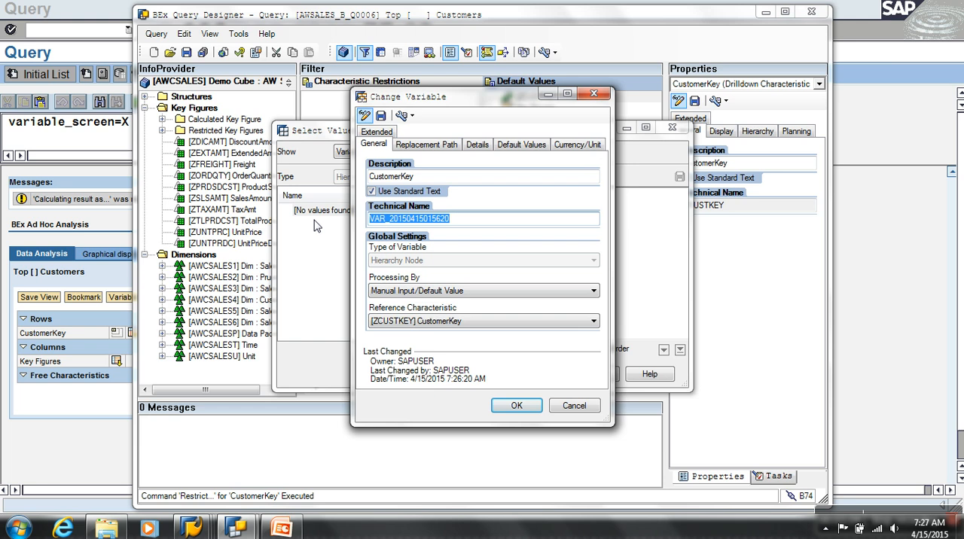
key(ctrl+v)
Set the variable's description to "Choose a Node:" in place of the standard text
key(shift+Tab)
key(shift+Tab)
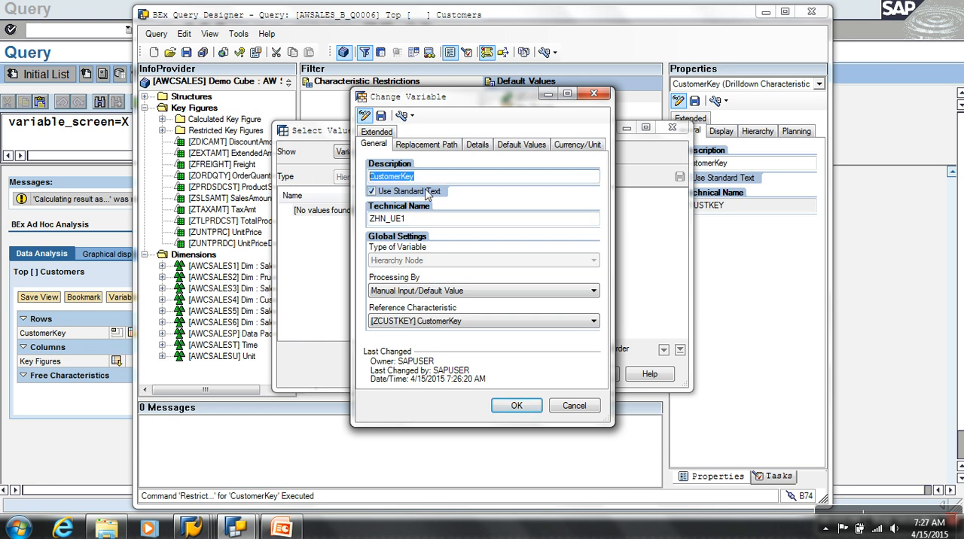
text(Choose a Node:)
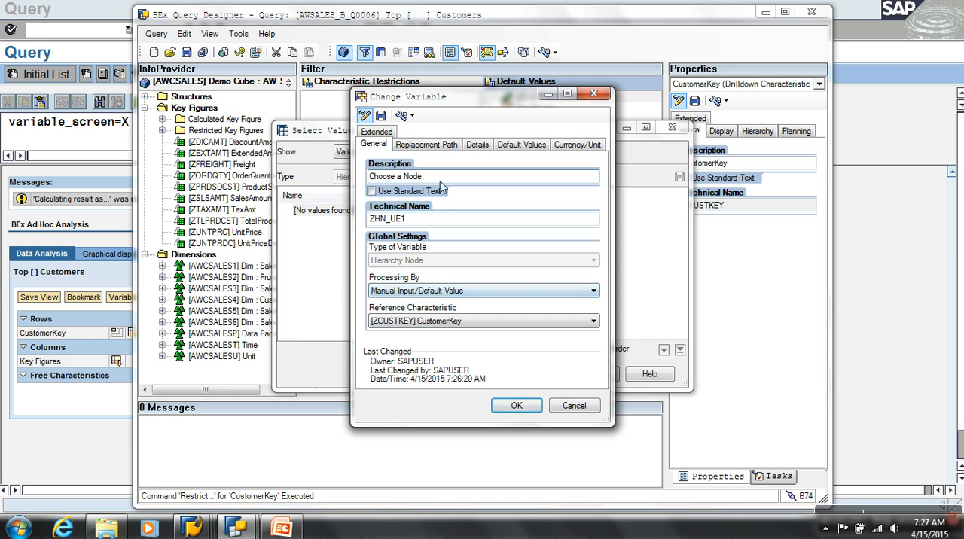
Check what the variable can represent, keep Single value, and save the variable under its description and technical name
click(475, 144)
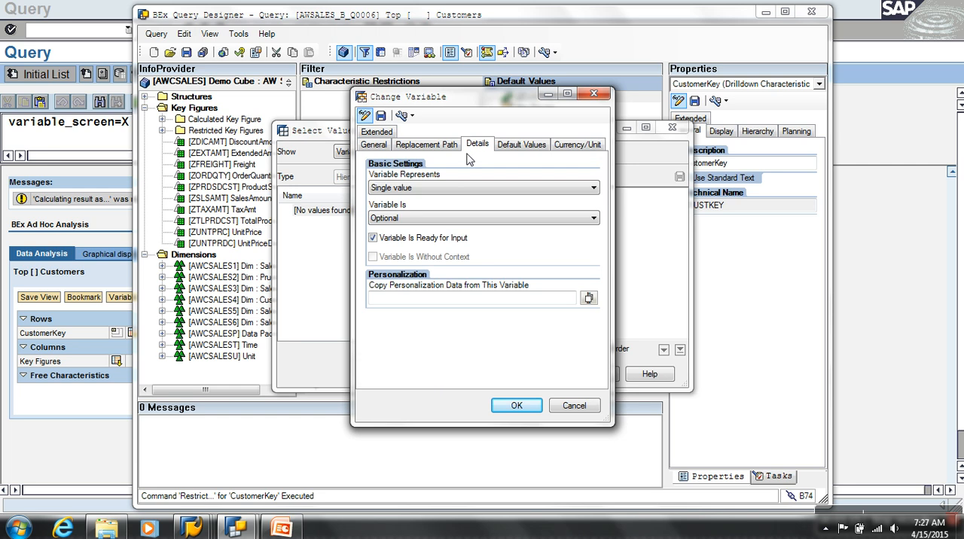
click(416, 190)
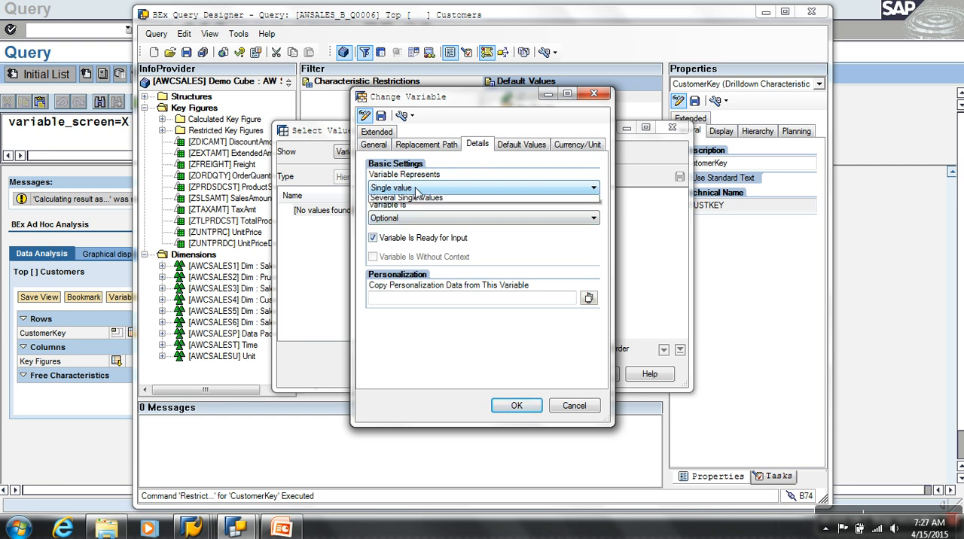
click(496, 175)
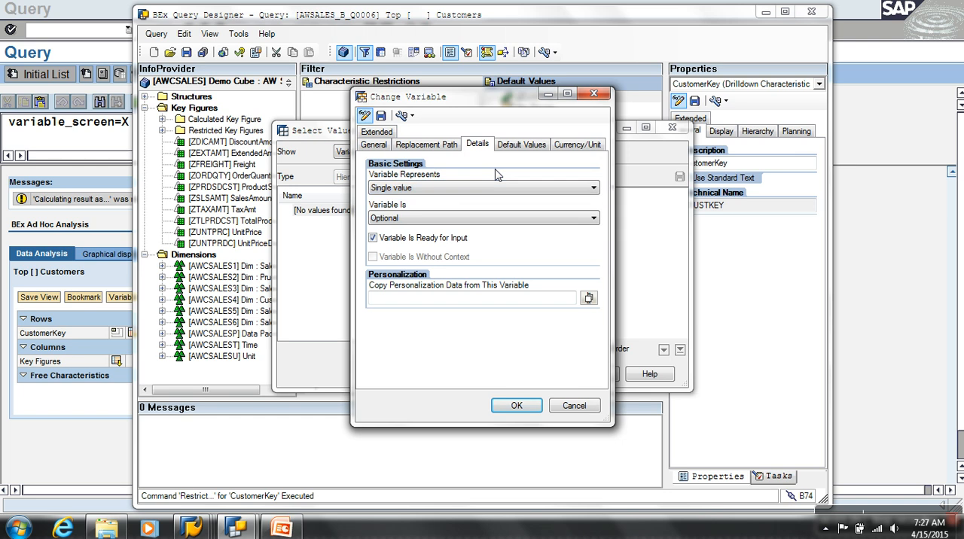
click(380, 115)
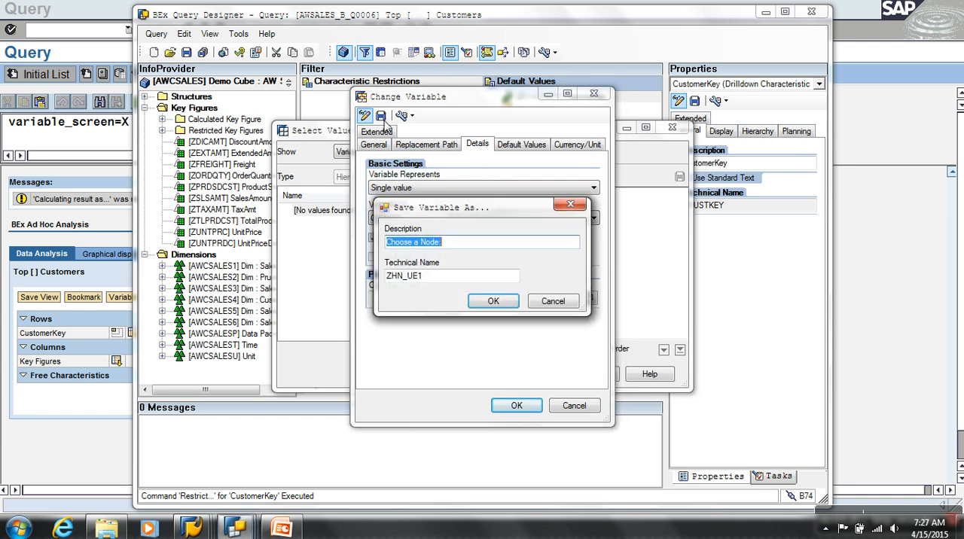
click(498, 302)
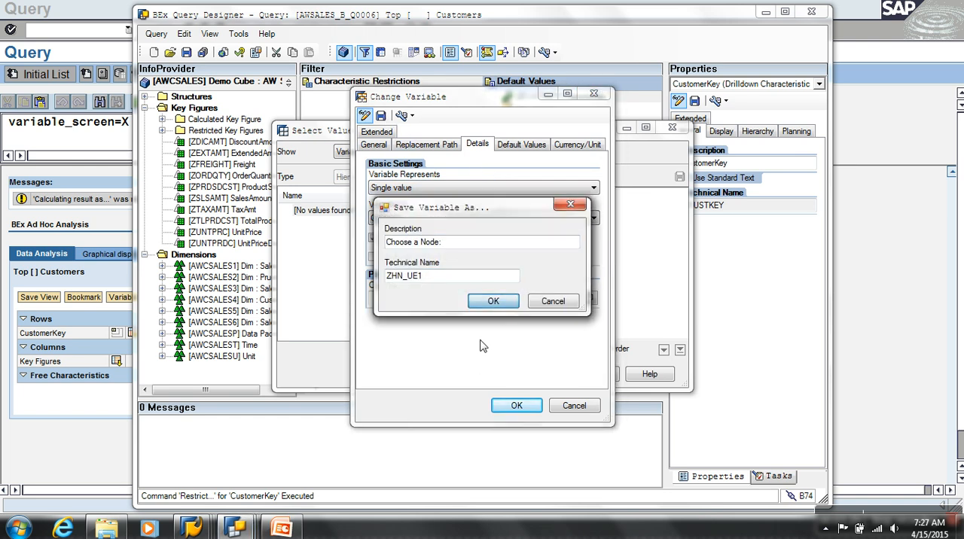
click(494, 301)
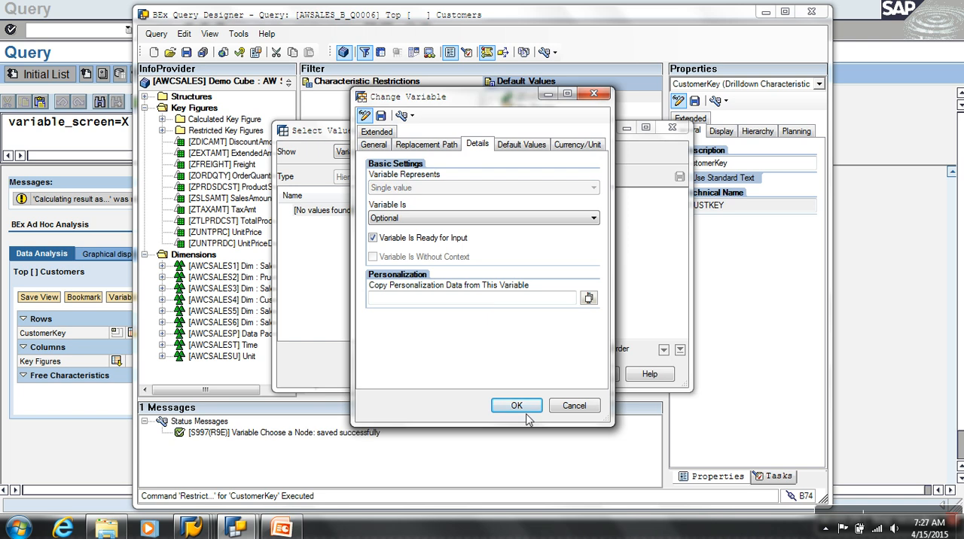
Add the Choose a Node: variable as CustomerKey's selection in the default values and save the query
click(525, 410)
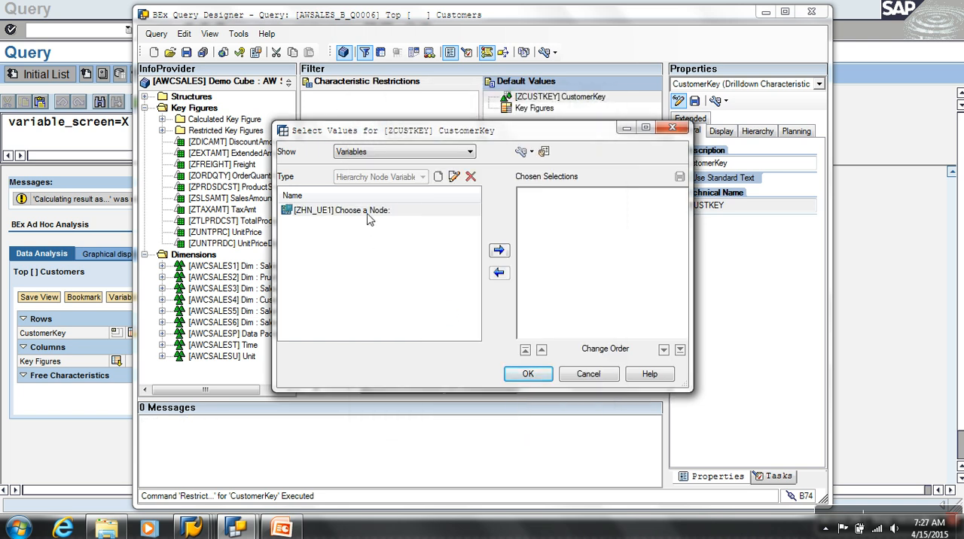
click(370, 215)
click(498, 251)
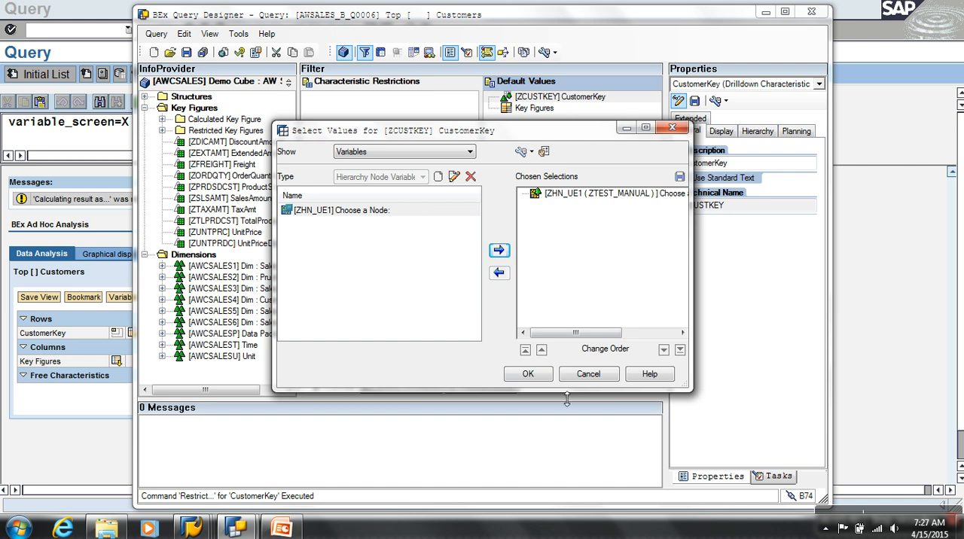
click(528, 374)
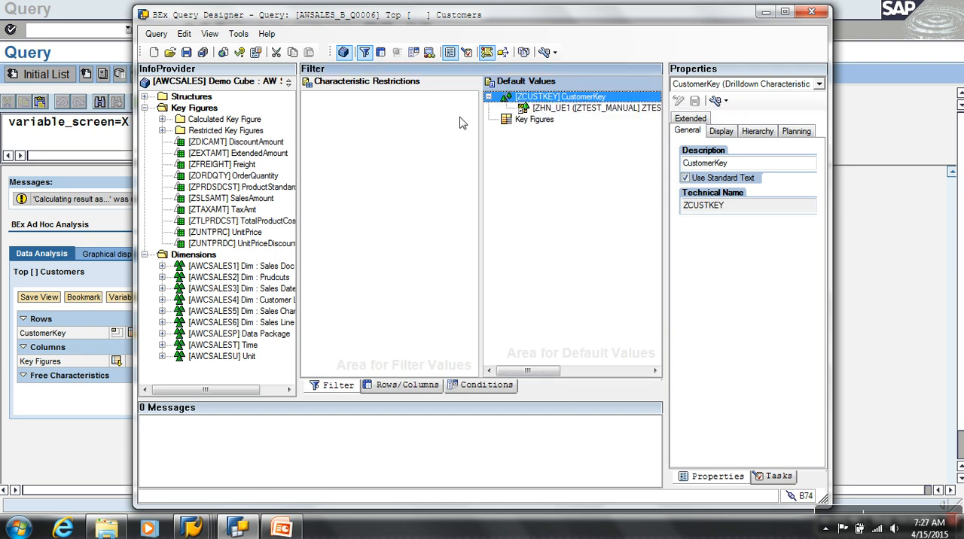
click(186, 53)
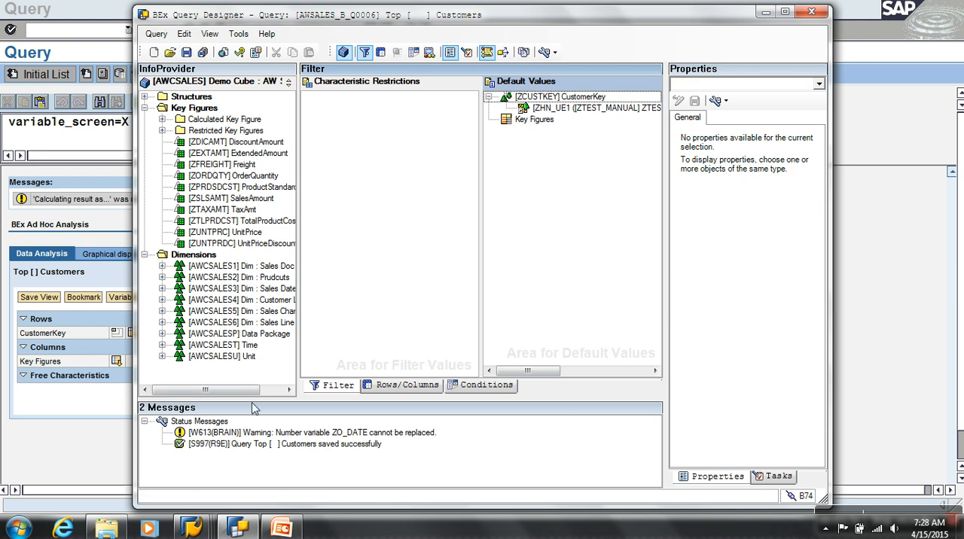
Switch to the SAP GUI query window, leave the old result and rerun the query to its variable entry screen
click(117, 447)
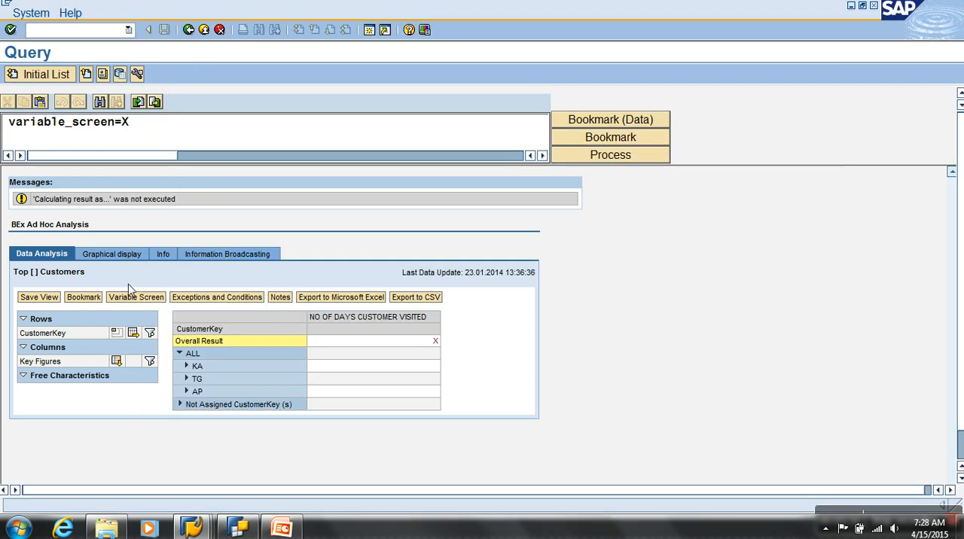
click(189, 31)
click(34, 78)
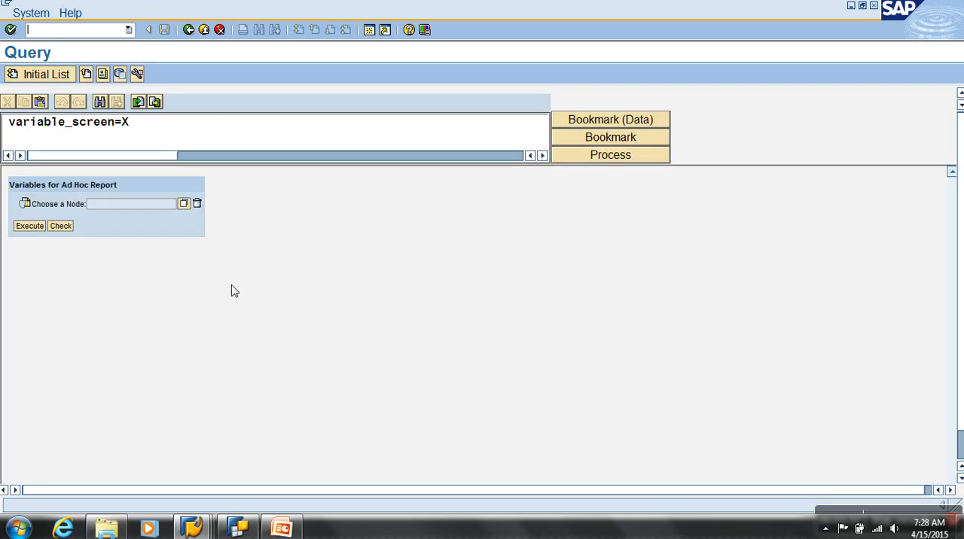
Expand the ALL and KA nodes in the value selection for Choose a Node:, pick node TG and execute the report
click(184, 204)
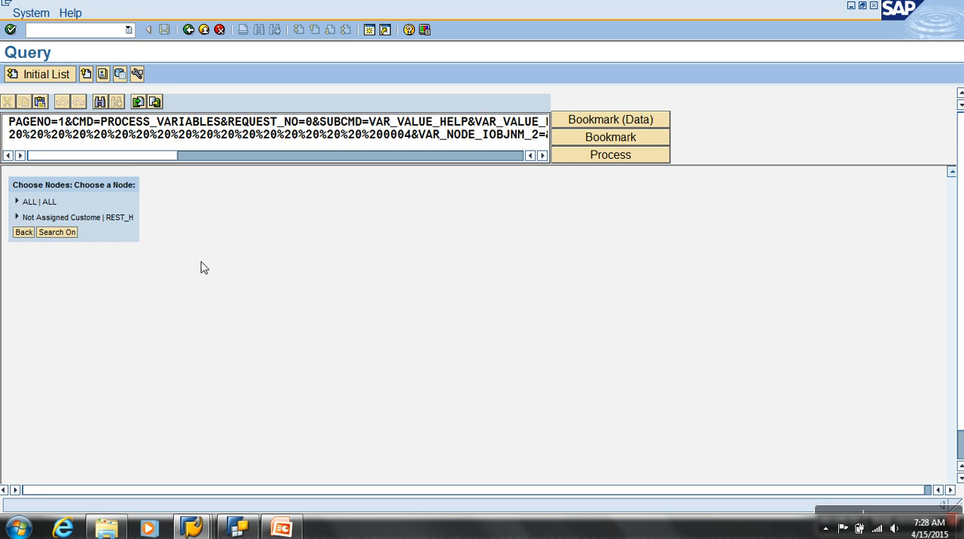
click(17, 201)
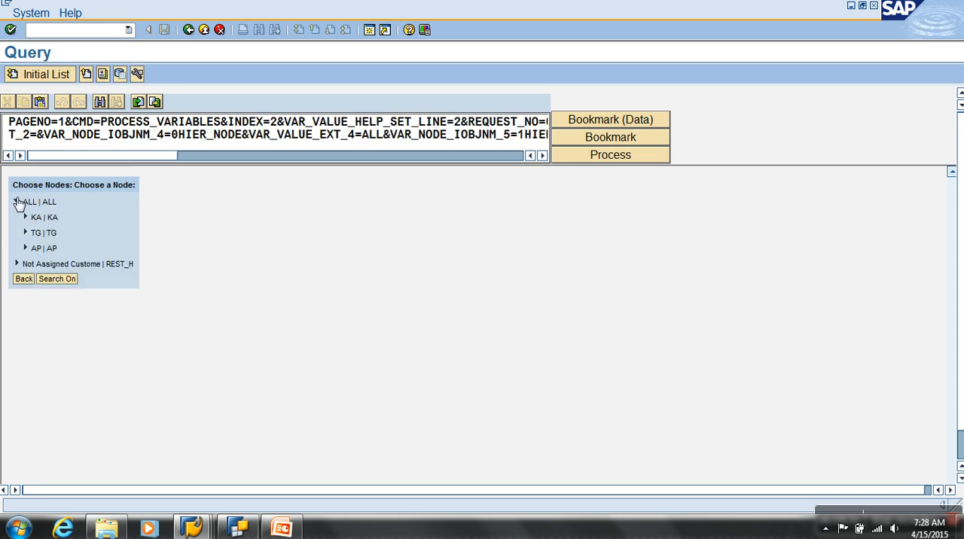
click(25, 217)
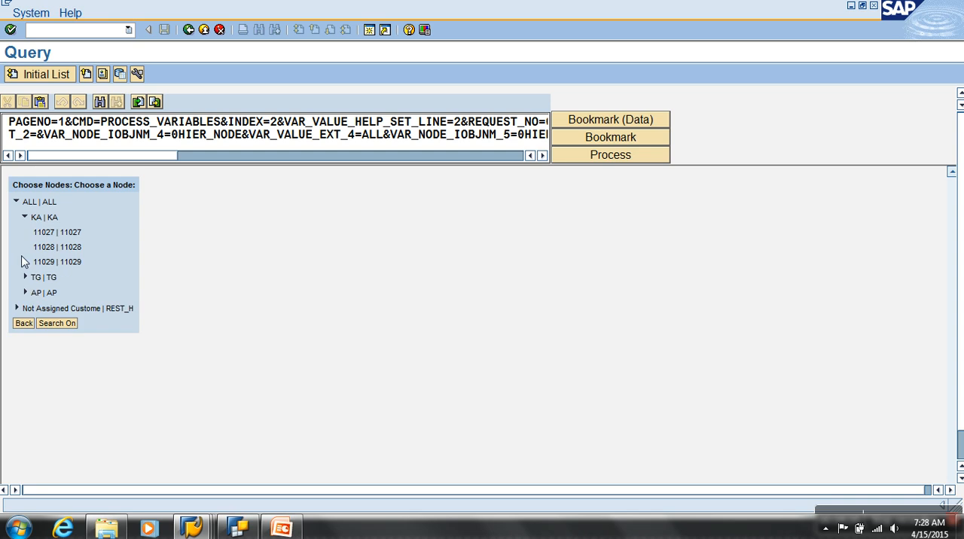
click(24, 277)
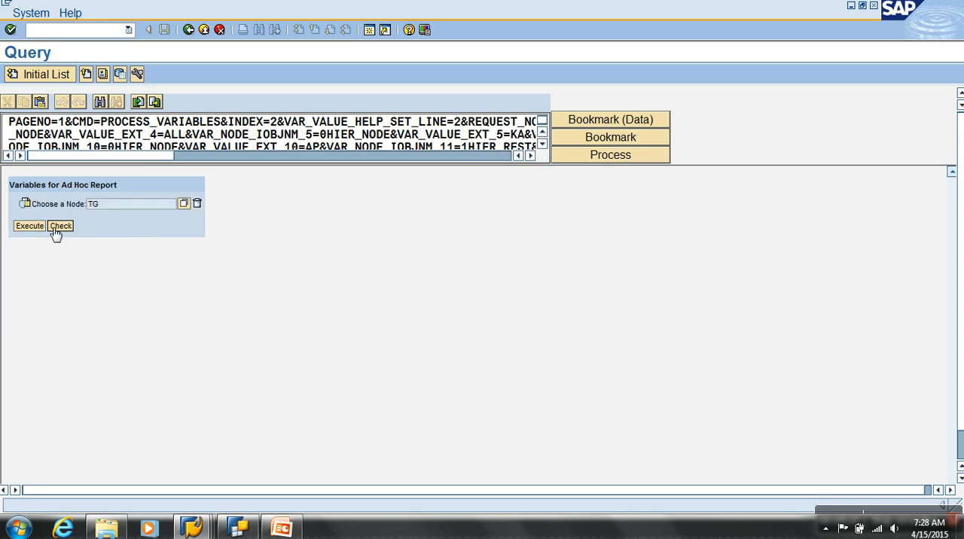
click(30, 226)
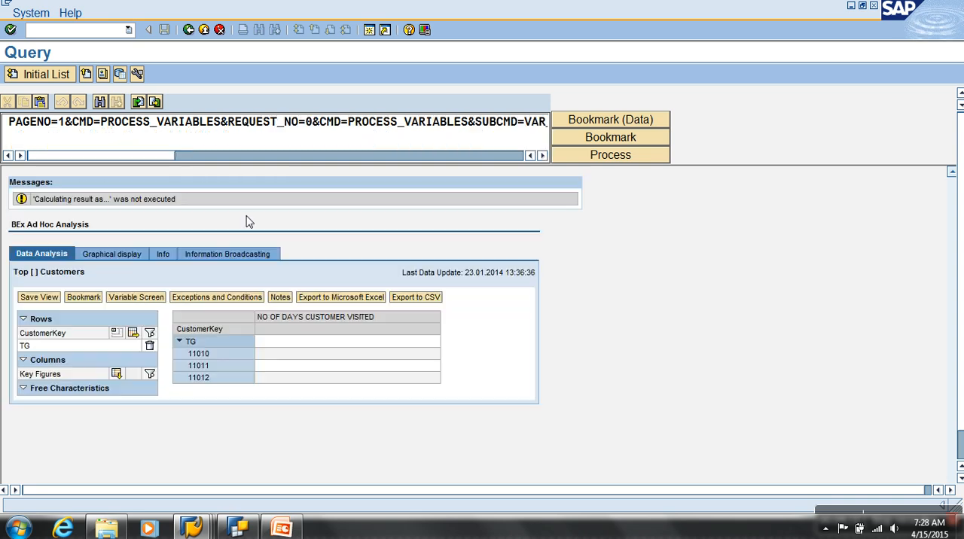